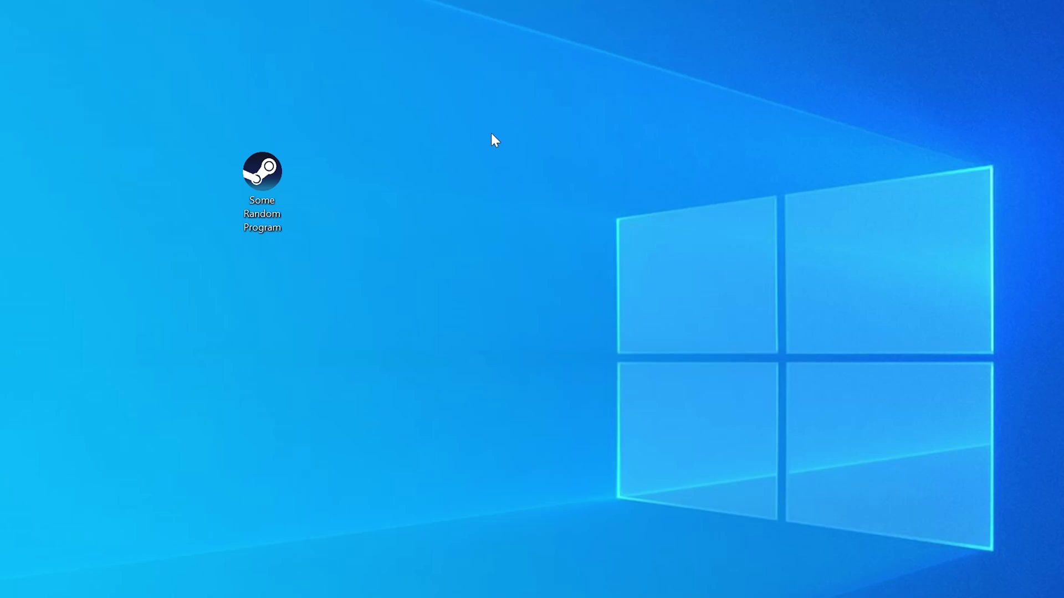
Step: Run the program to show the missing DLL error, then check 32/64-bit in System information
{"action": "double_click", "coordinate": [262, 172]}
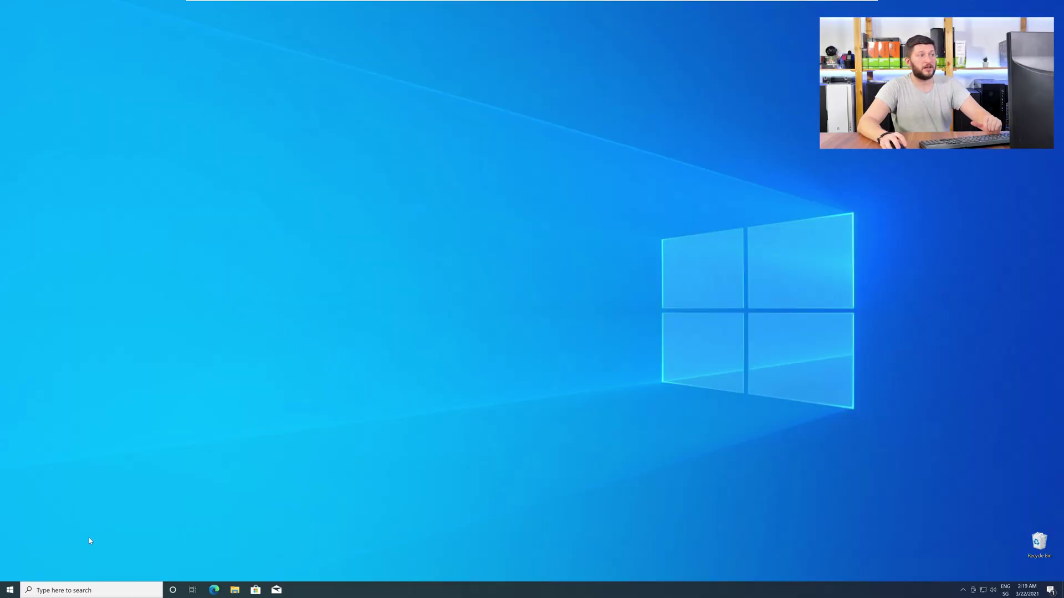
{"action": "right_click", "coordinate": [7, 592]}
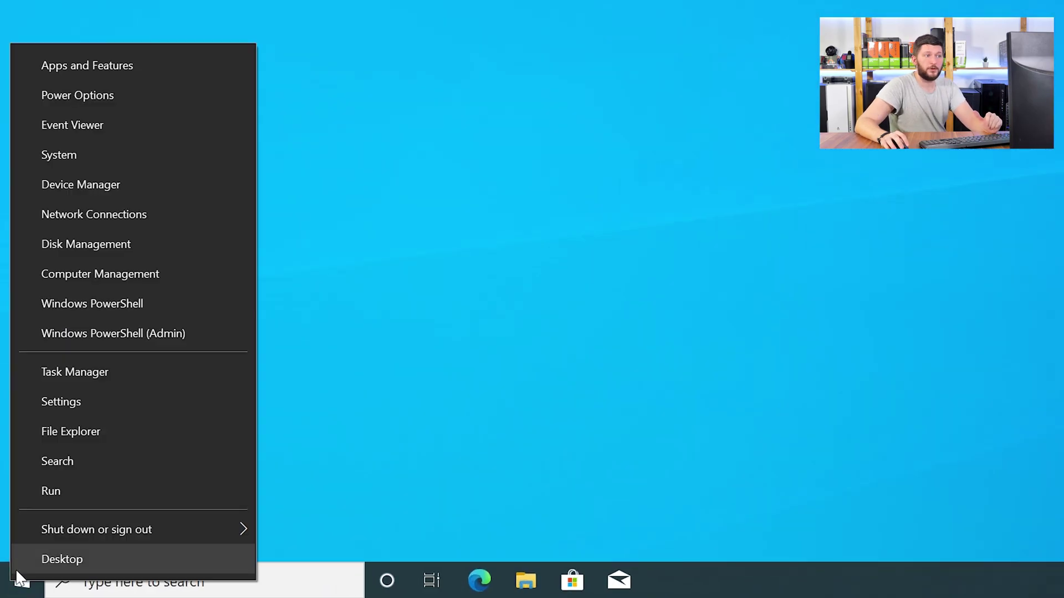
{"action": "left_click", "coordinate": [129, 161]}
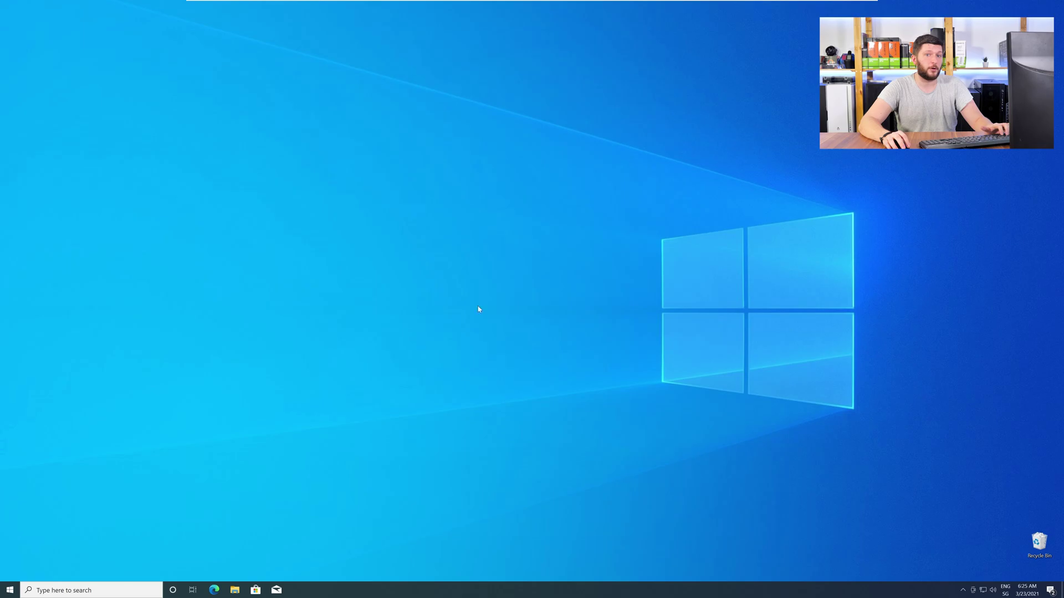
Step: Load the sts-tutorial.com/download/msvcr120d page in a new Edge window
{"action": "left_click", "coordinate": [216, 589]}
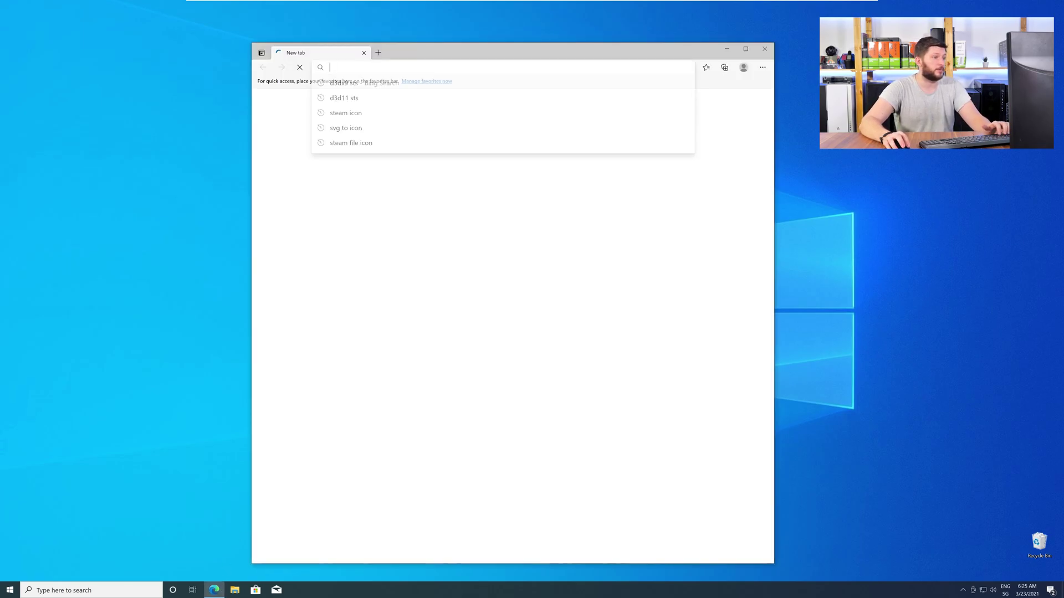
{"action": "type", "text": "https://www.sts-tutorial.com/download/msvcr120d"}
{"action": "key", "text": "Return"}
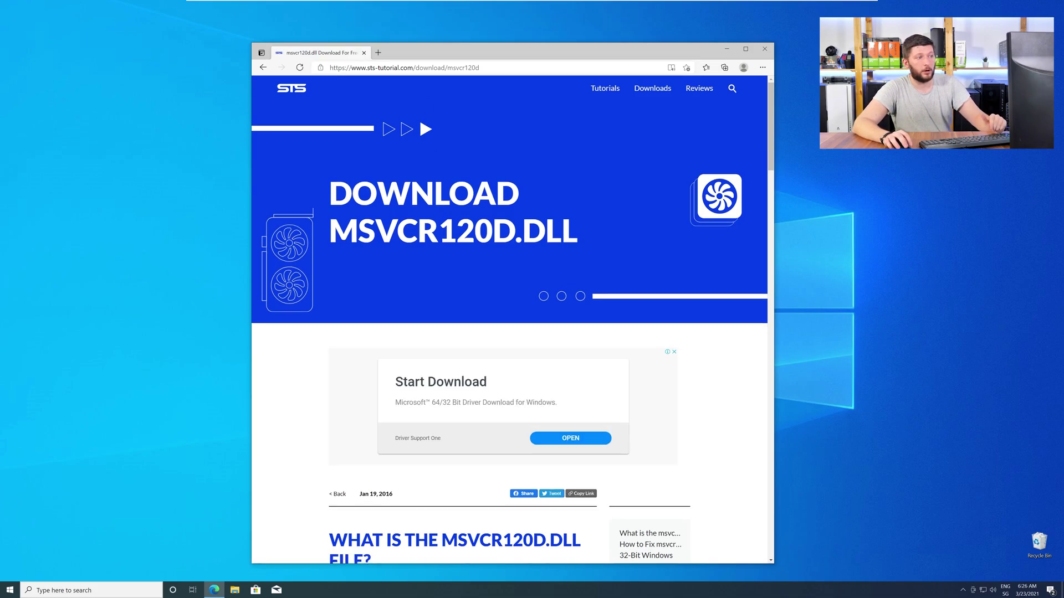
{"action": "scroll", "coordinate": [418, 252], "scroll_direction": "down", "scroll_amount": 15}
{"action": "scroll", "coordinate": [418, 252], "scroll_direction": "down", "scroll_amount": 15}
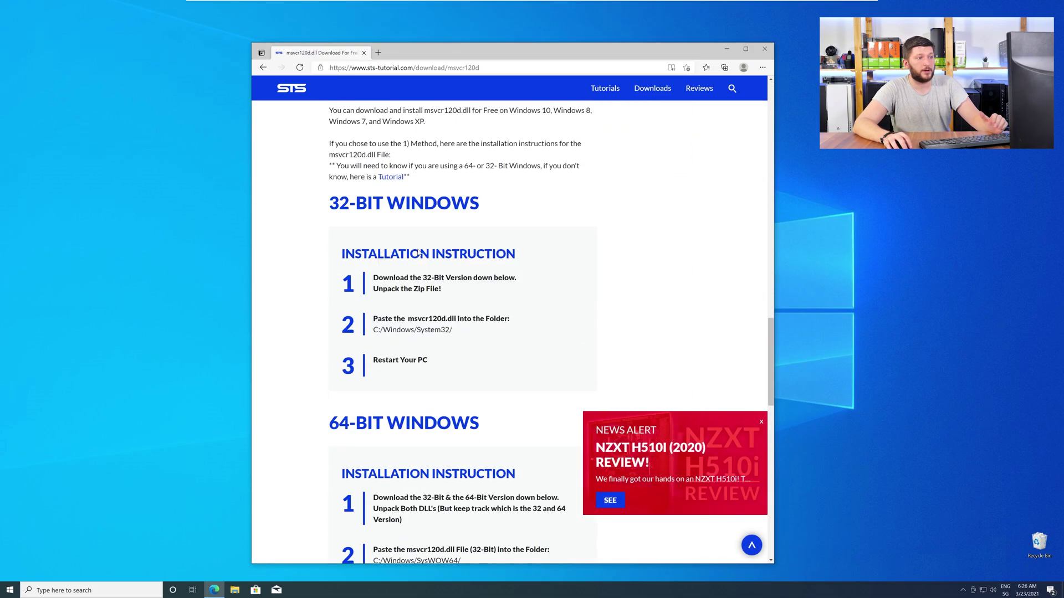
{"action": "scroll", "coordinate": [418, 253], "scroll_direction": "down", "scroll_amount": 1}
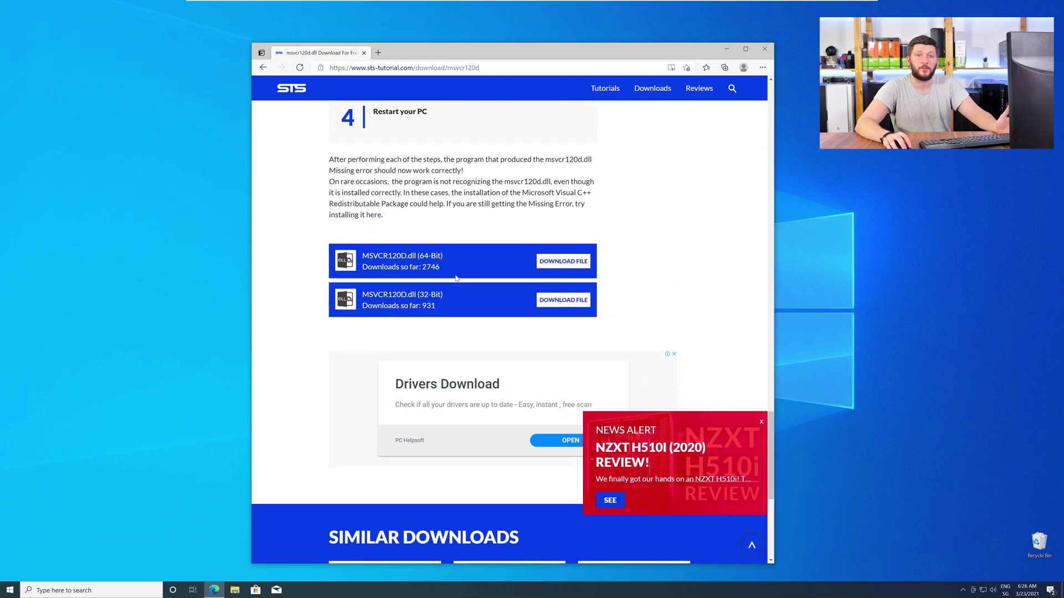
Step: Download the 64-bit and 32-bit msvcr120d.dll zips and open the 64-bit one
{"action": "left_click", "coordinate": [554, 301]}
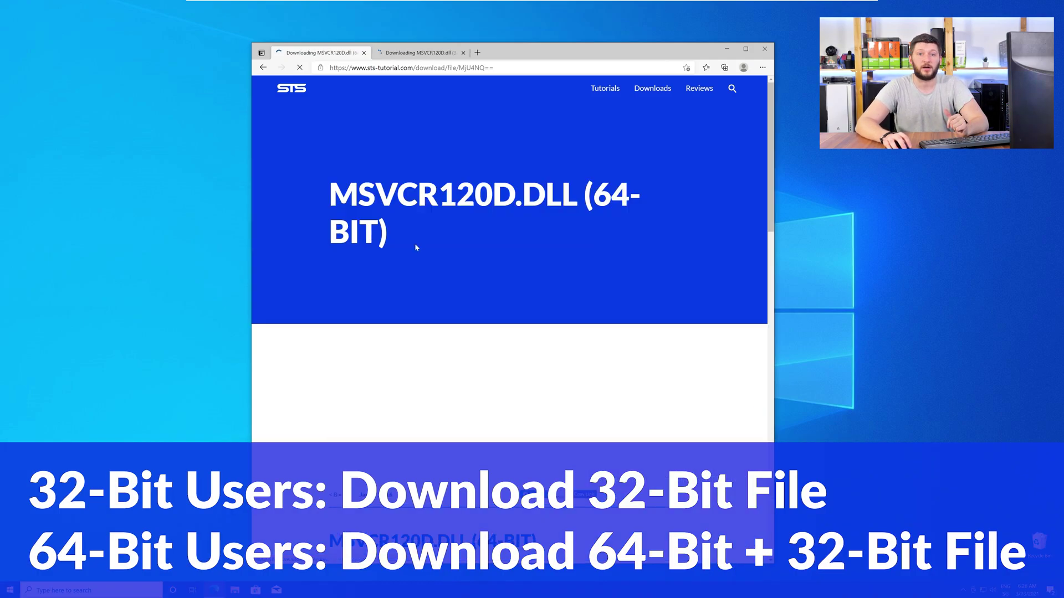
{"action": "scroll", "coordinate": [415, 247], "scroll_direction": "down", "scroll_amount": 8}
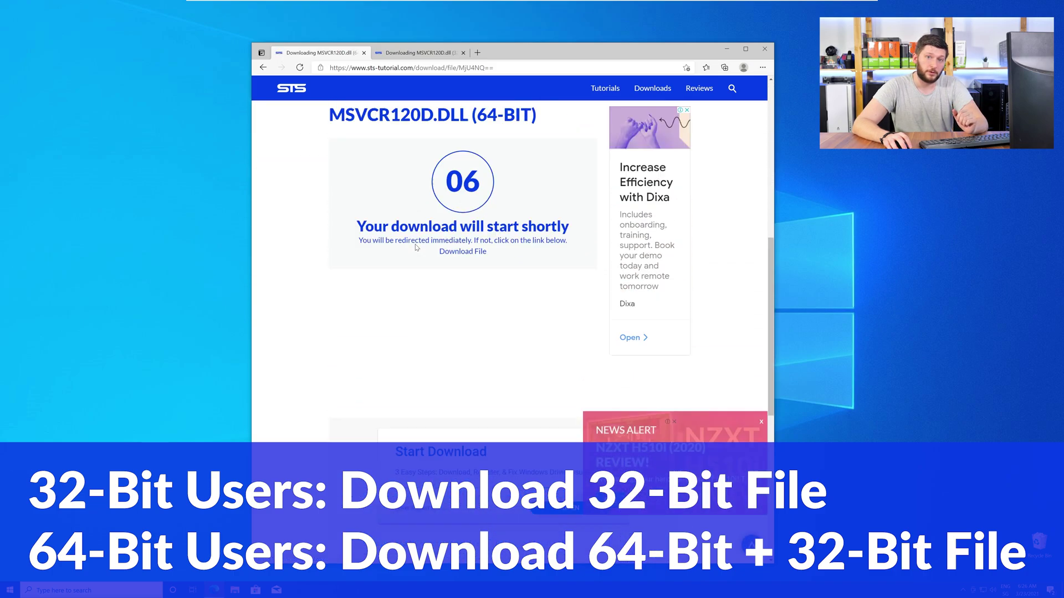
{"action": "left_click", "coordinate": [413, 53]}
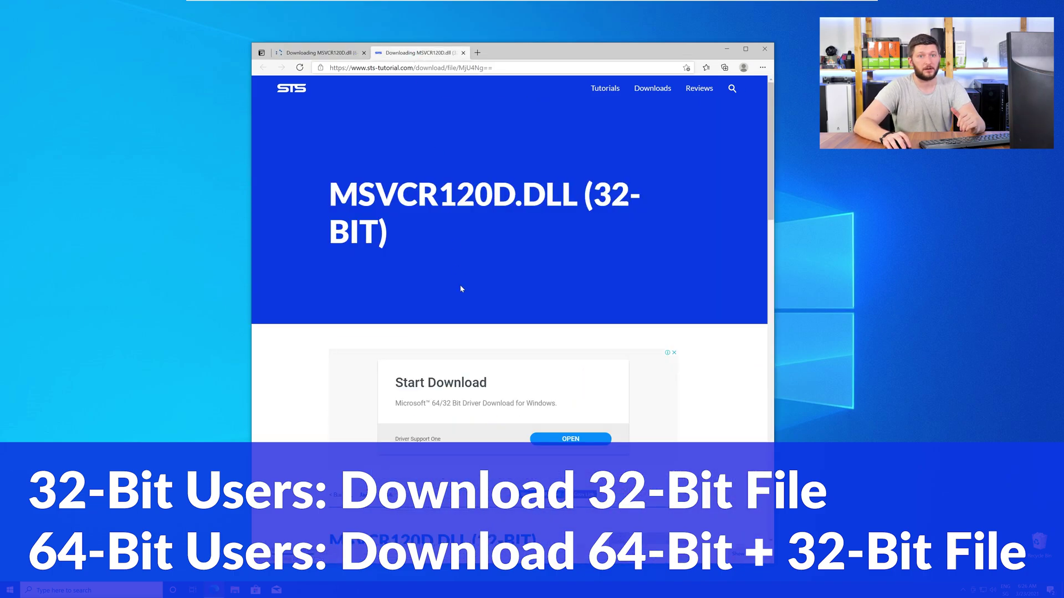
{"action": "scroll", "coordinate": [460, 285], "scroll_direction": "down", "scroll_amount": 3}
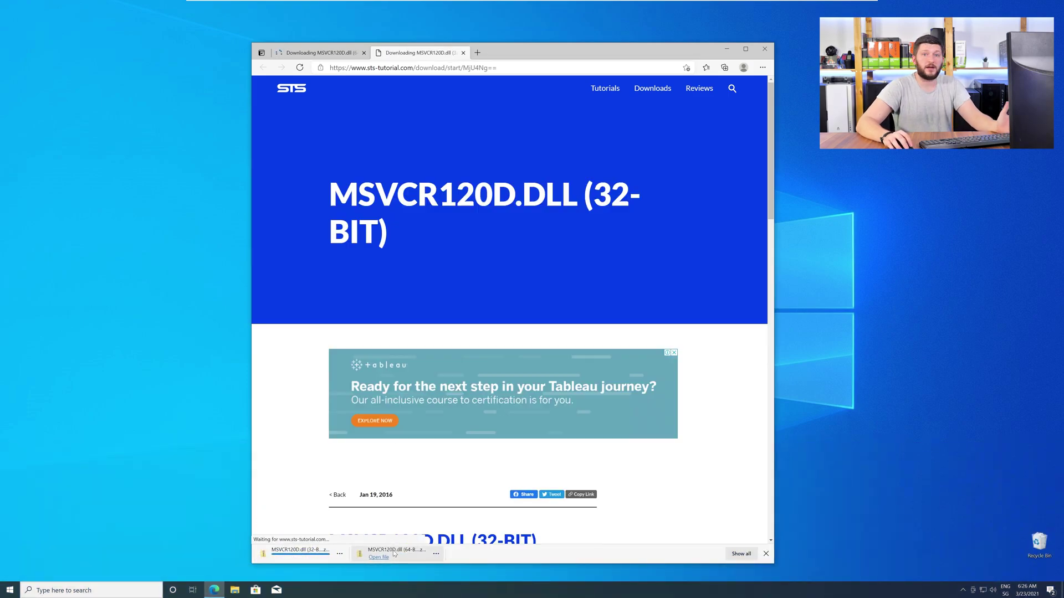
{"action": "left_click", "coordinate": [394, 551]}
Step: Close Edge and show the 64-bit and 32-bit MSVCR120D.dll folders side by side
{"action": "left_click", "coordinate": [295, 552]}
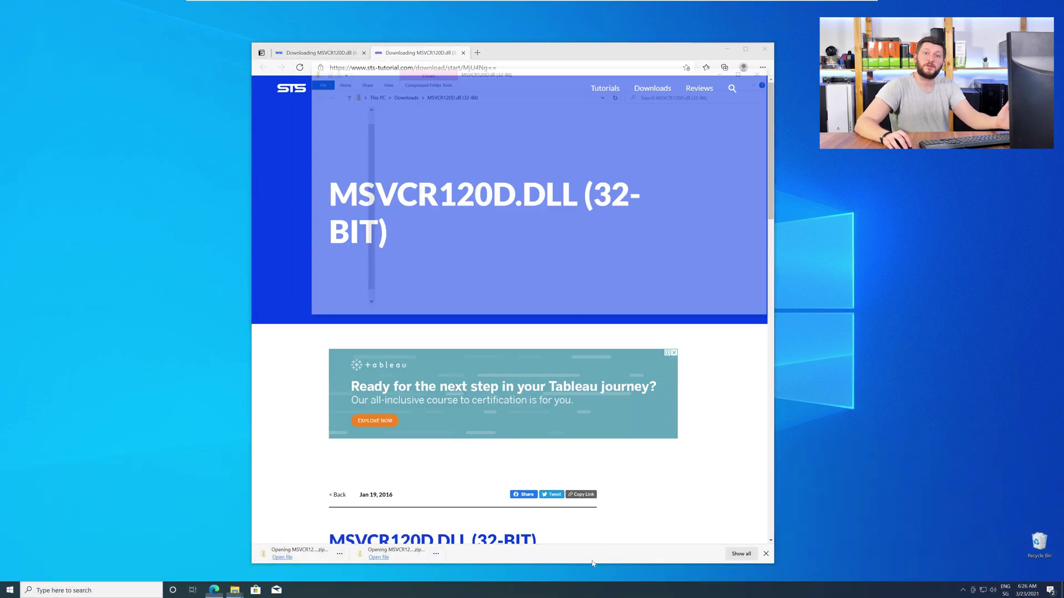
{"action": "left_click", "coordinate": [764, 48]}
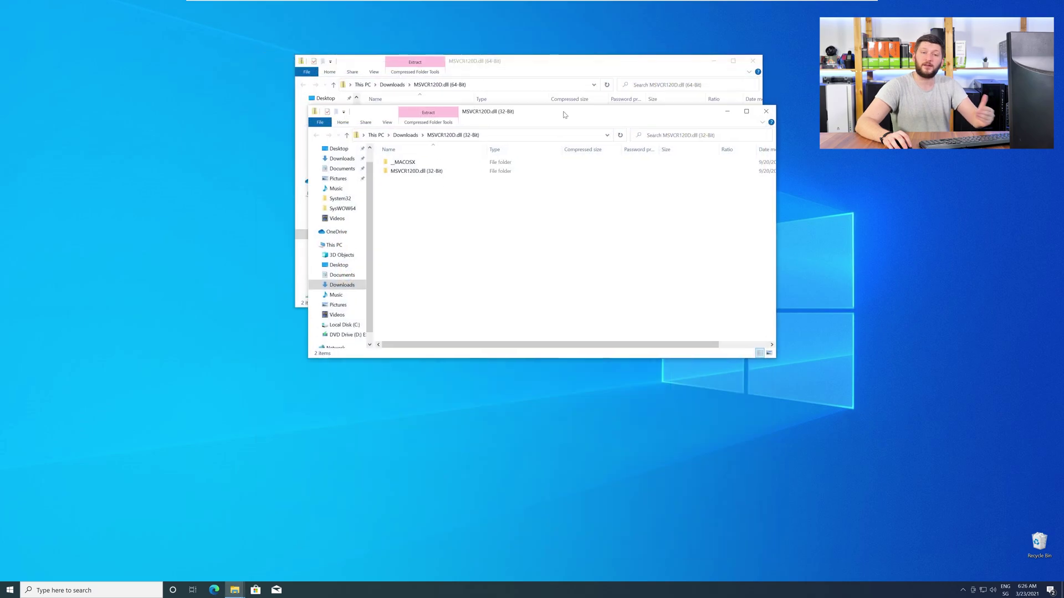
{"action": "left_click_drag", "start_coordinate": [545, 71], "coordinate": [278, 333]}
{"action": "double_click", "coordinate": [163, 383]}
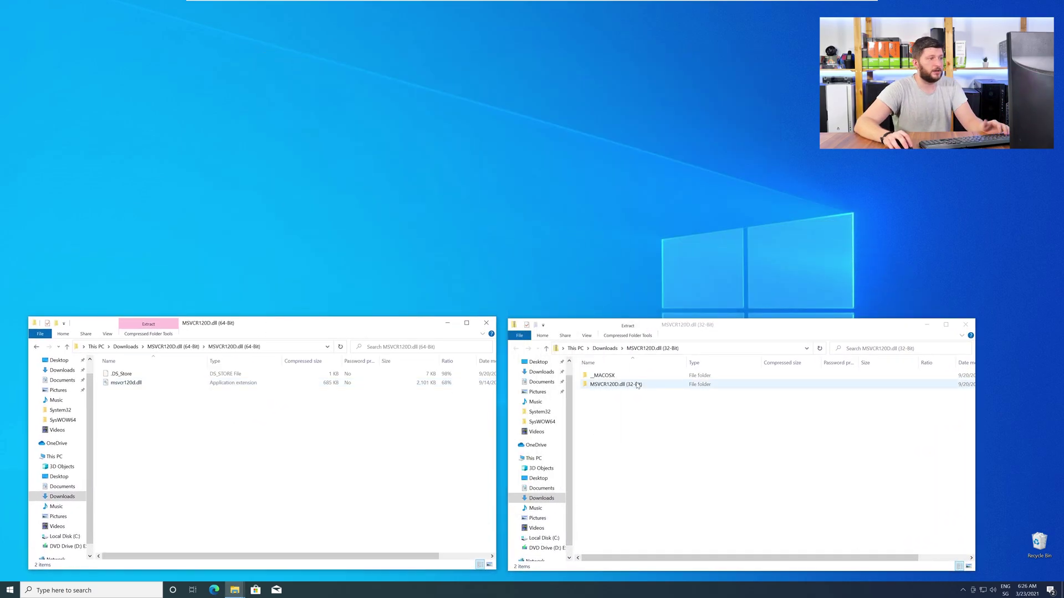
{"action": "double_click", "coordinate": [618, 385]}
Step: Open a third Explorer window at This PC's Local Disk (C:)
{"action": "middle_click", "coordinate": [230, 592]}
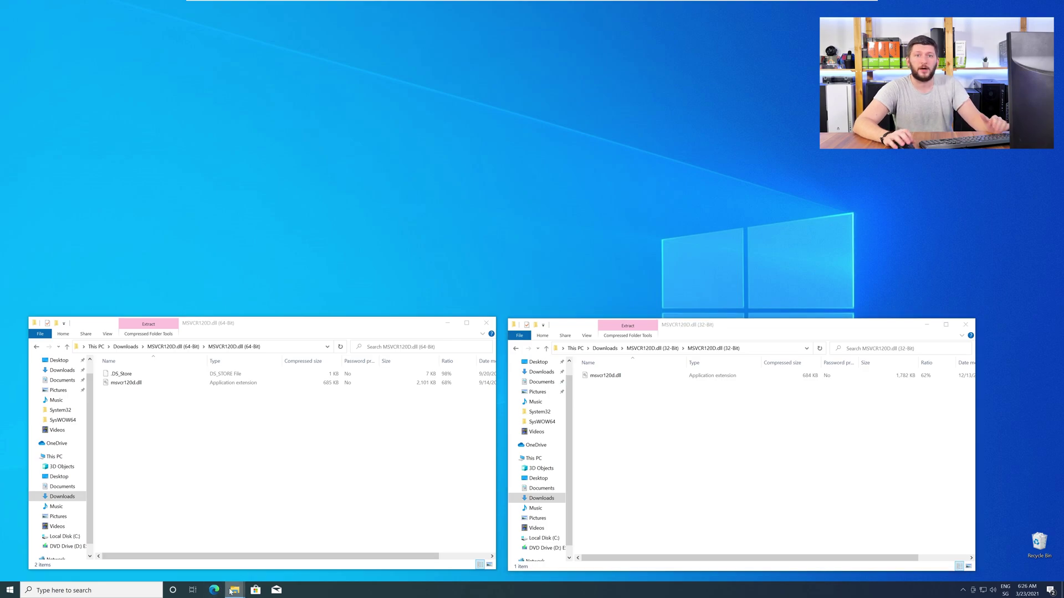
{"action": "left_click_drag", "start_coordinate": [408, 6], "coordinate": [648, 61]}
{"action": "left_click", "coordinate": [304, 211]}
{"action": "double_click", "coordinate": [380, 203]}
Step: Copy the 64-bit msvcr120d.dll into C:\Windows\System32, granting administrator permission
{"action": "double_click", "coordinate": [370, 147]}
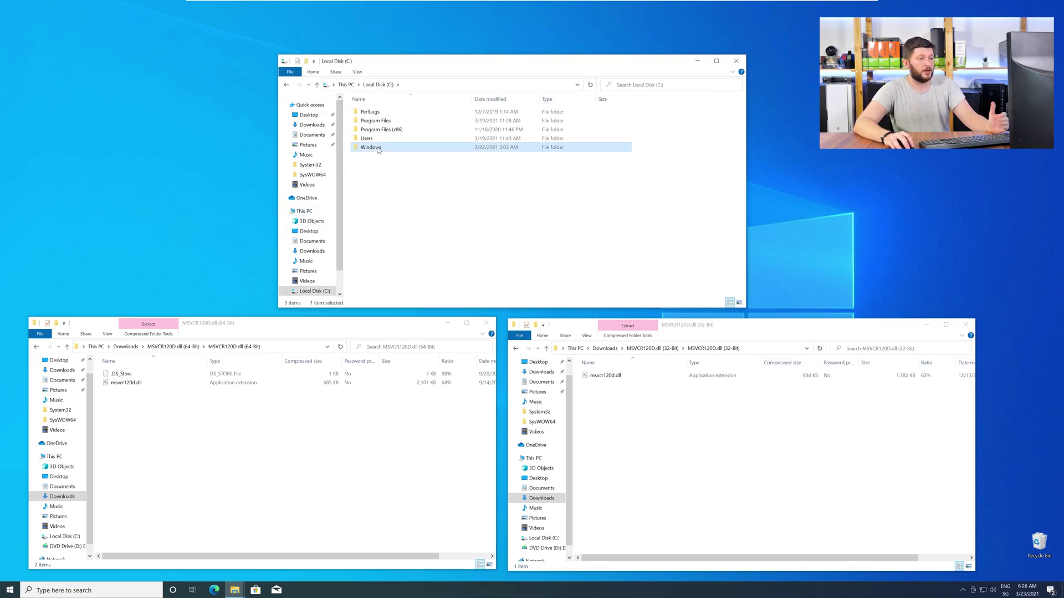
{"action": "scroll", "coordinate": [388, 206], "scroll_direction": "down", "scroll_amount": 15}
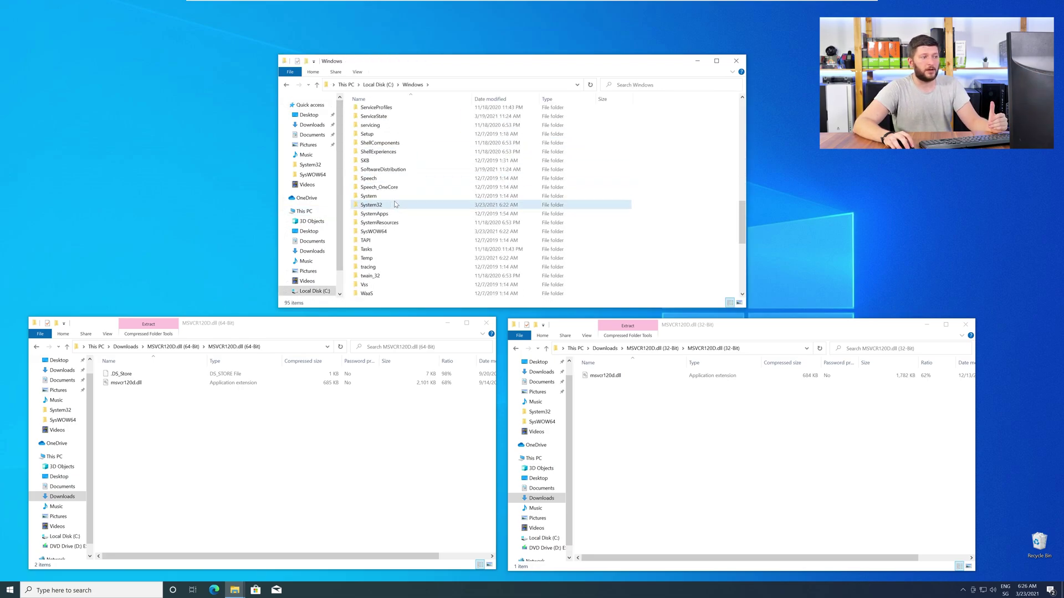
{"action": "left_click", "coordinate": [381, 206]}
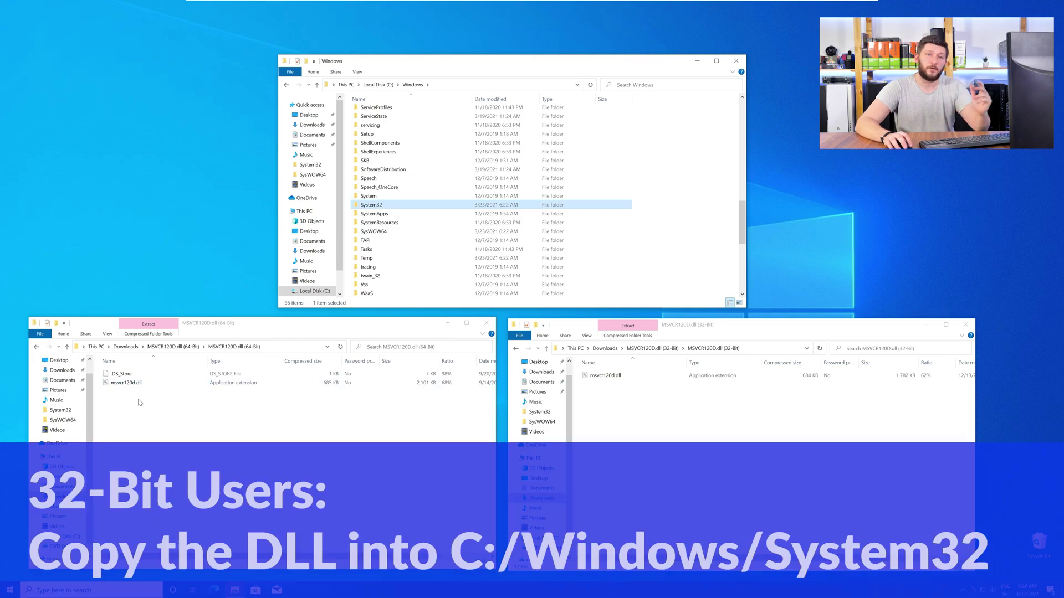
{"action": "left_click_drag", "start_coordinate": [127, 382], "coordinate": [370, 209]}
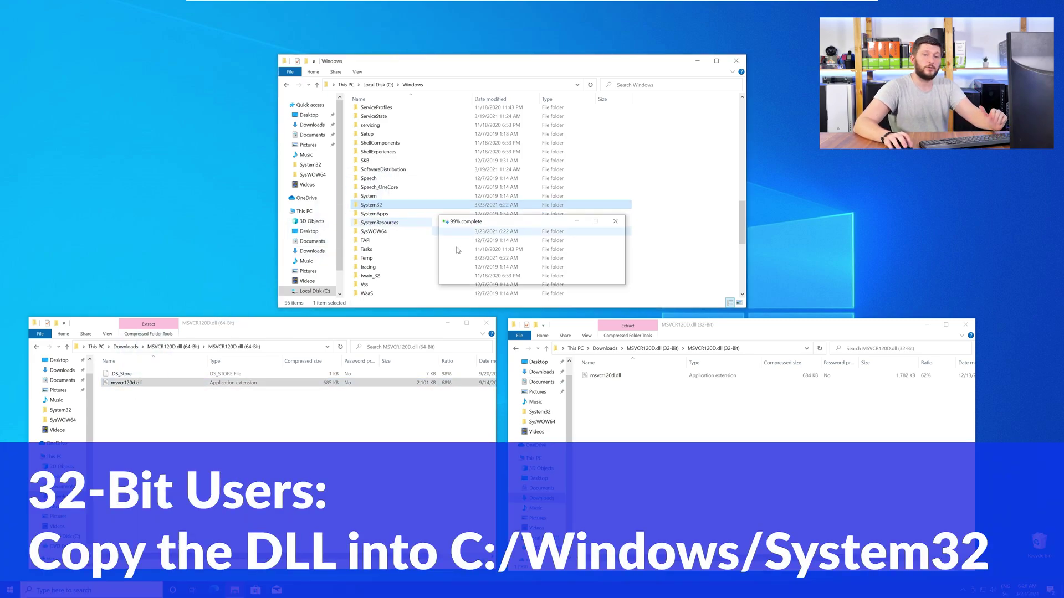
{"action": "left_click", "coordinate": [509, 269]}
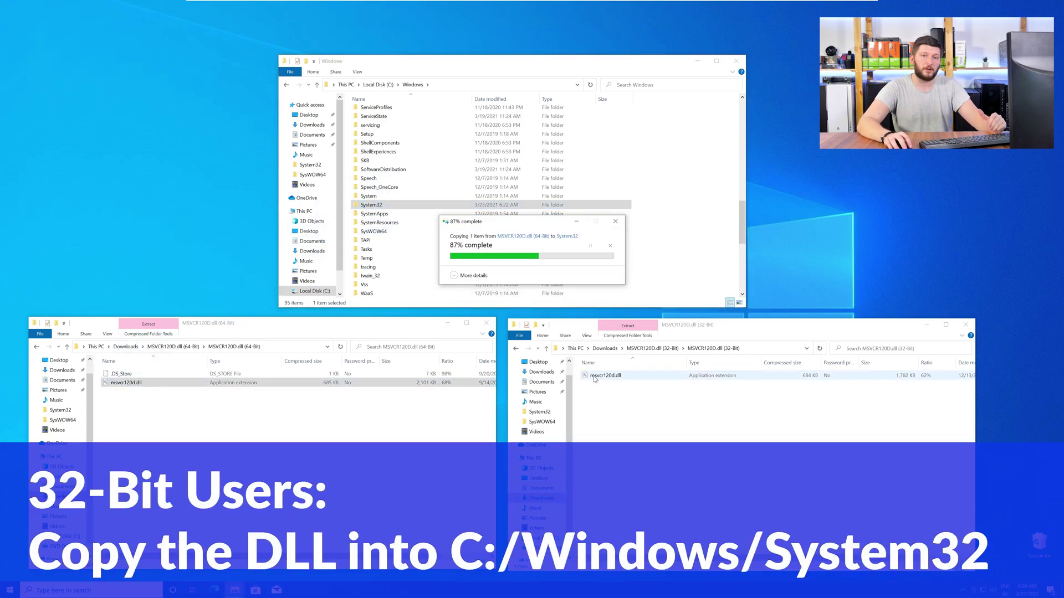
Step: Copy the 32-bit msvcr120d.dll into SysWOW64, then close all three Explorer windows
{"action": "left_click_drag", "start_coordinate": [595, 380], "coordinate": [374, 231]}
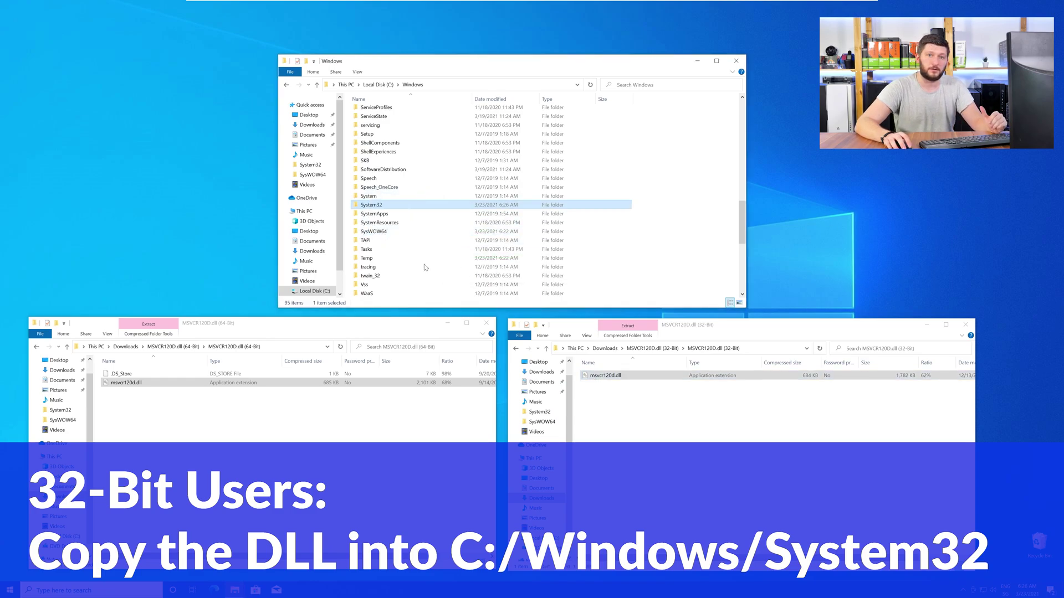
{"action": "left_click", "coordinate": [509, 269]}
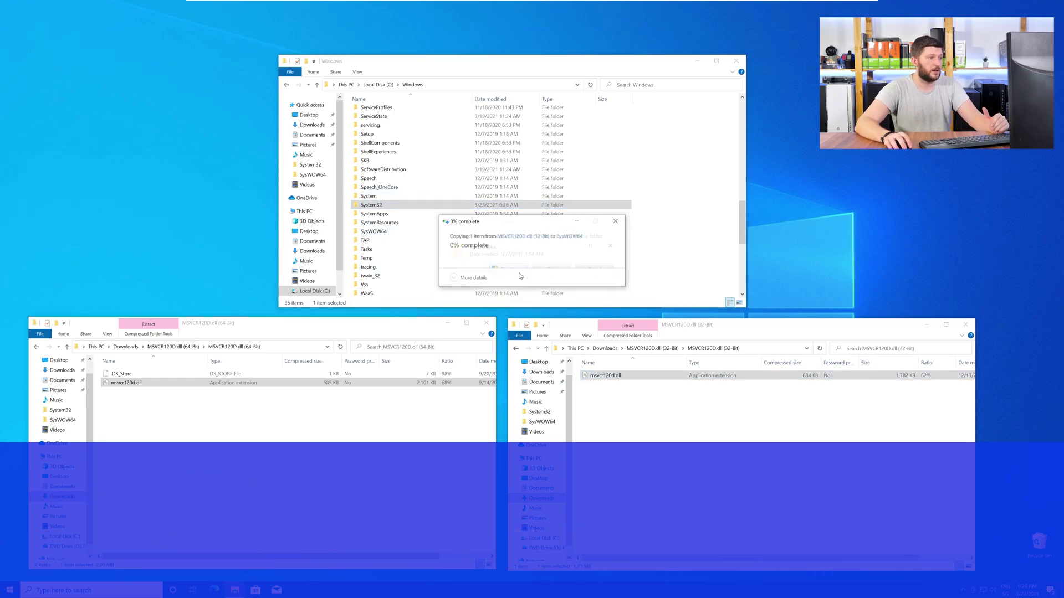
{"action": "left_click", "coordinate": [735, 61]}
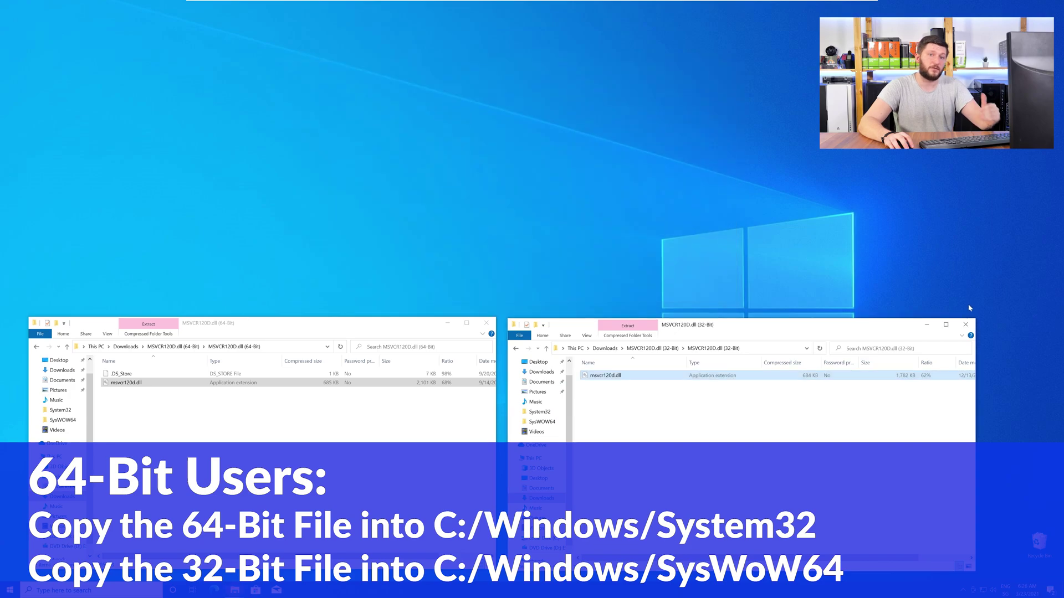
{"action": "left_click", "coordinate": [965, 327]}
{"action": "left_click", "coordinate": [485, 324]}
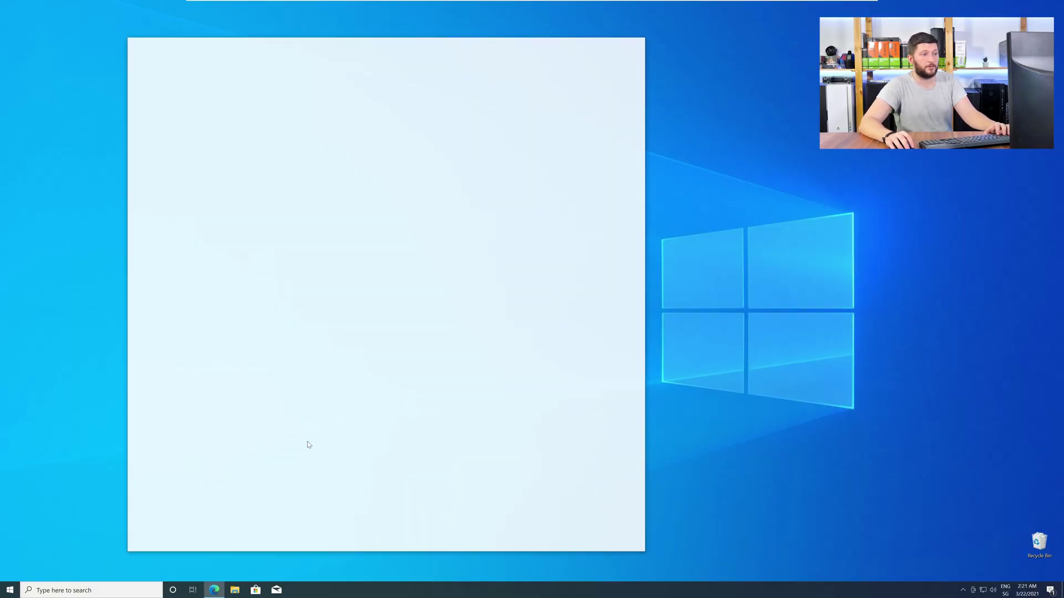
Step: Download vc_redist.x64.exe from the credistributable2019 page and launch it
{"action": "type", "text": "https://www.sts-tutorial.com/download/credistributable2019"}
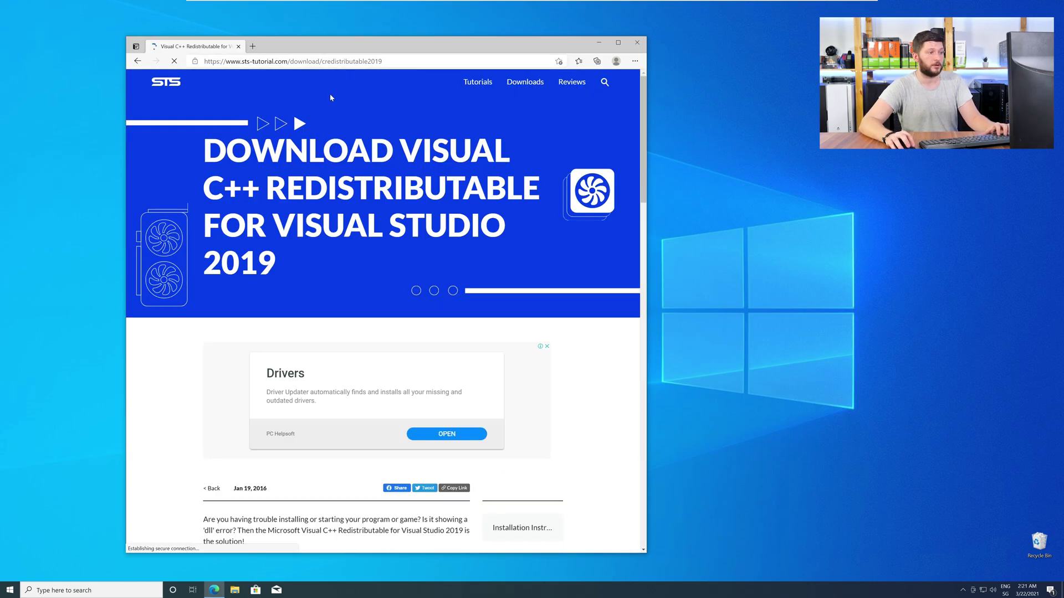
{"action": "scroll", "coordinate": [172, 286], "scroll_direction": "down", "scroll_amount": 10}
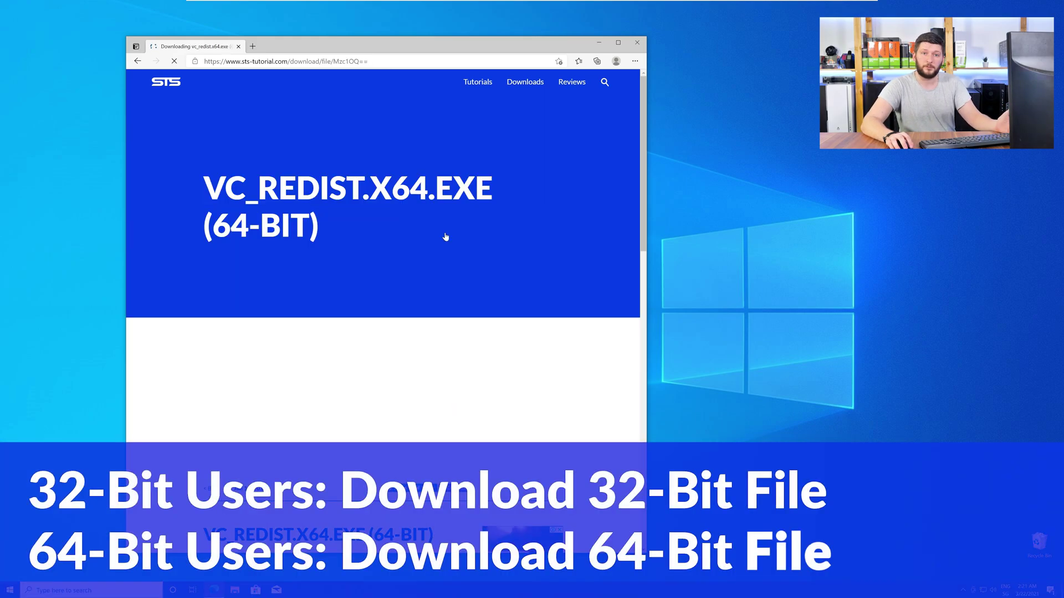
{"action": "scroll", "coordinate": [432, 249], "scroll_direction": "up", "scroll_amount": 1}
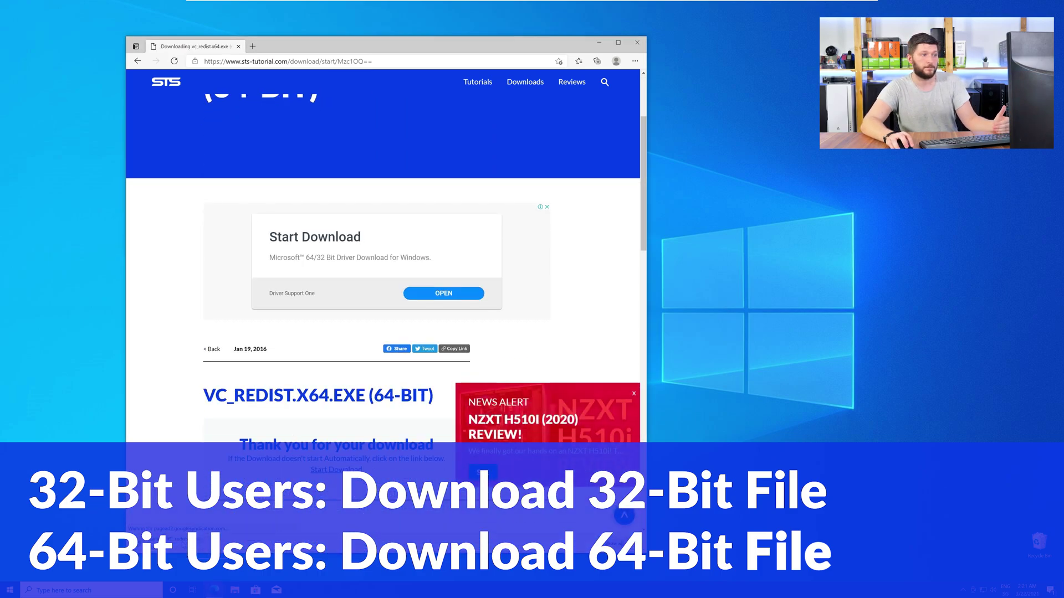
{"action": "left_click", "coordinate": [182, 542]}
Step: Close Edge, accept the license terms and install the 2015-2019 (x64) package, approving the UAC prompt
{"action": "left_click", "coordinate": [638, 44]}
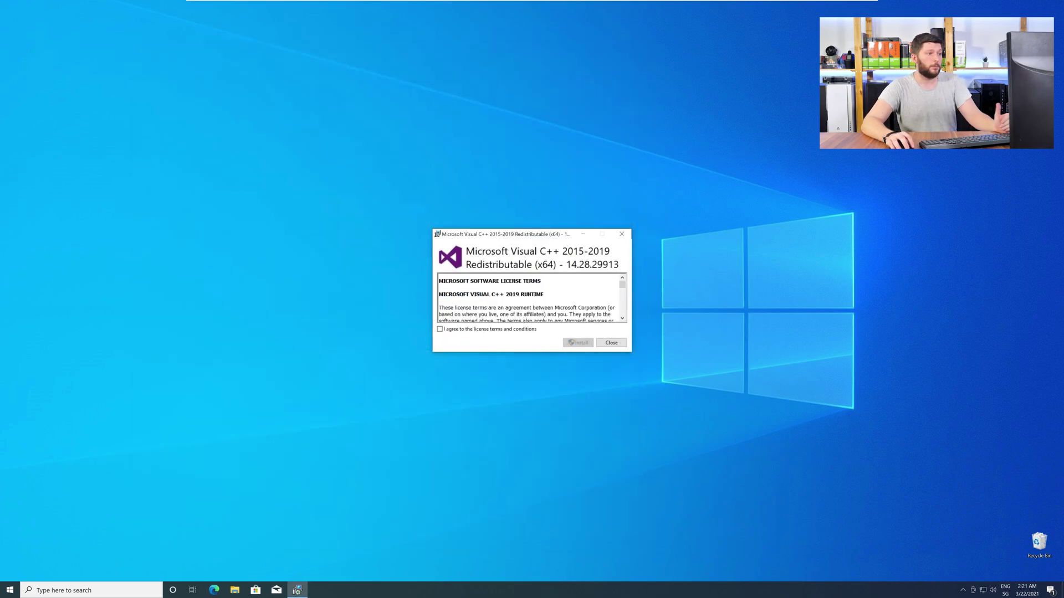
{"action": "left_click", "coordinate": [488, 392]}
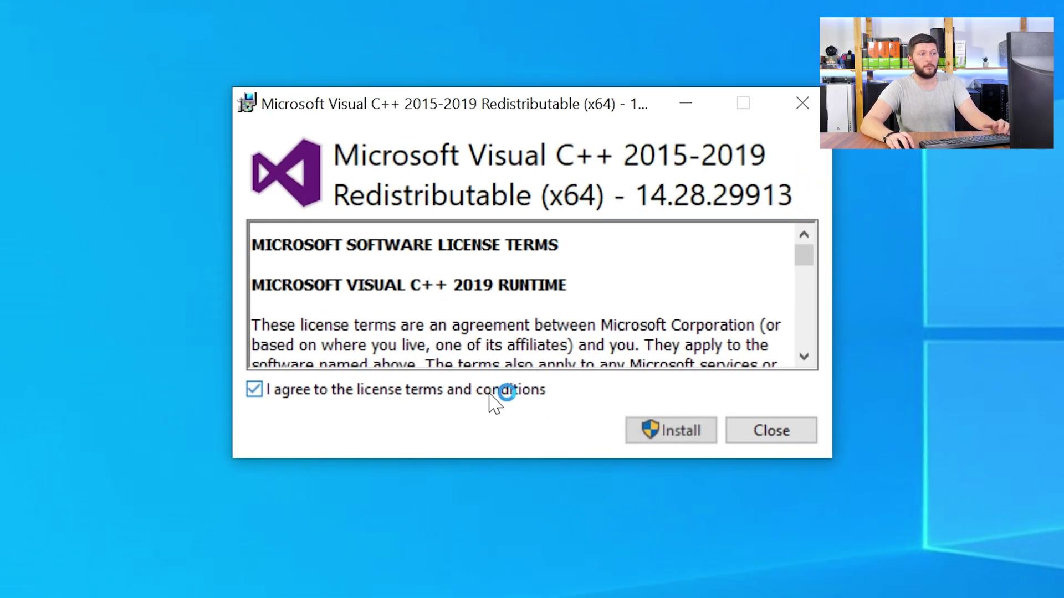
{"action": "left_click", "coordinate": [672, 430]}
{"action": "left_click", "coordinate": [474, 450]}
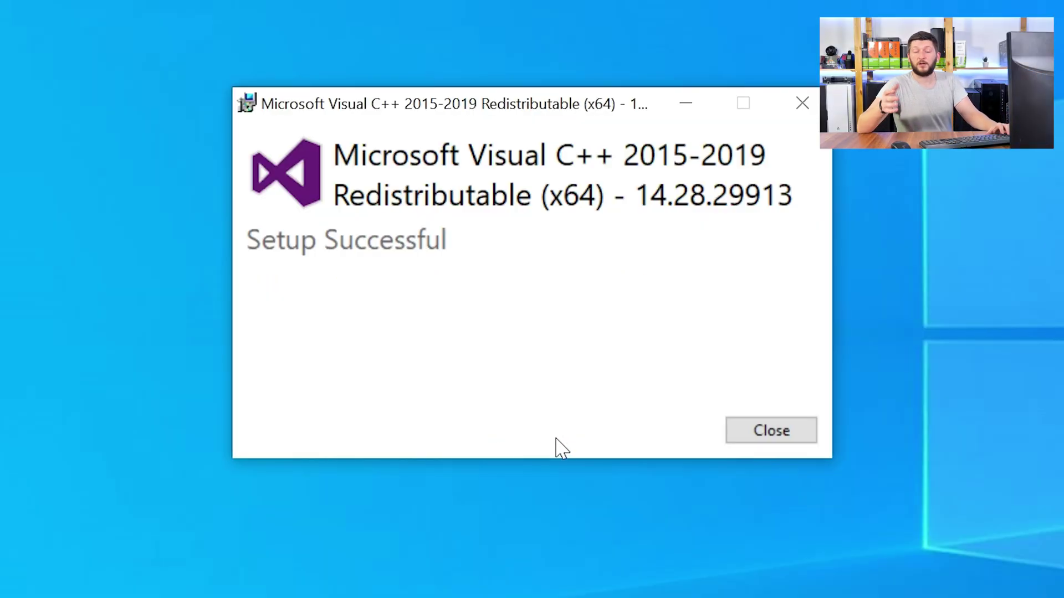
Step: Close the Setup Successful dialog of the Visual C++ installer
{"action": "left_click", "coordinate": [784, 436]}
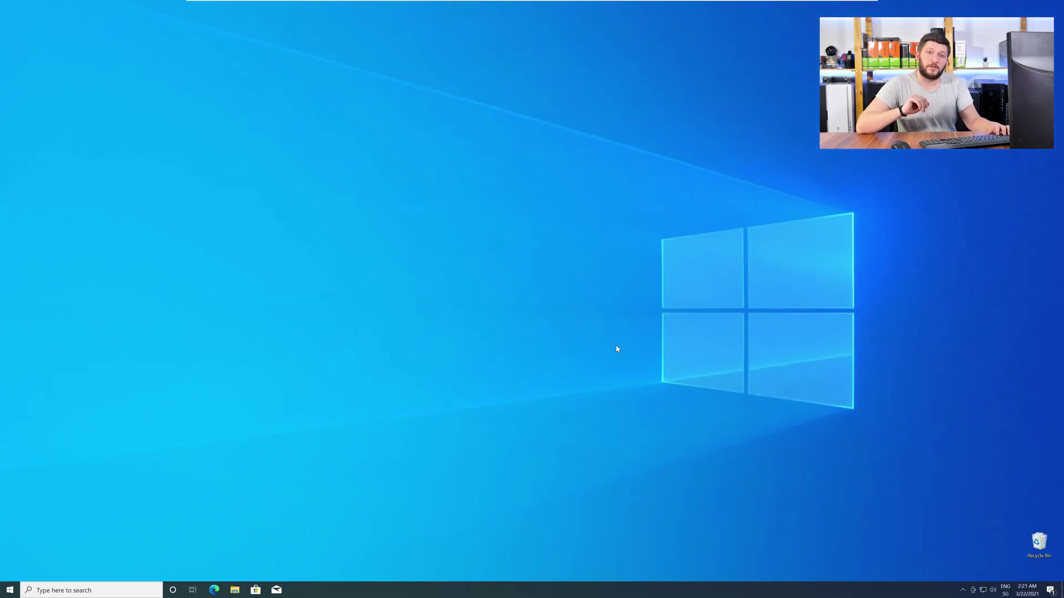